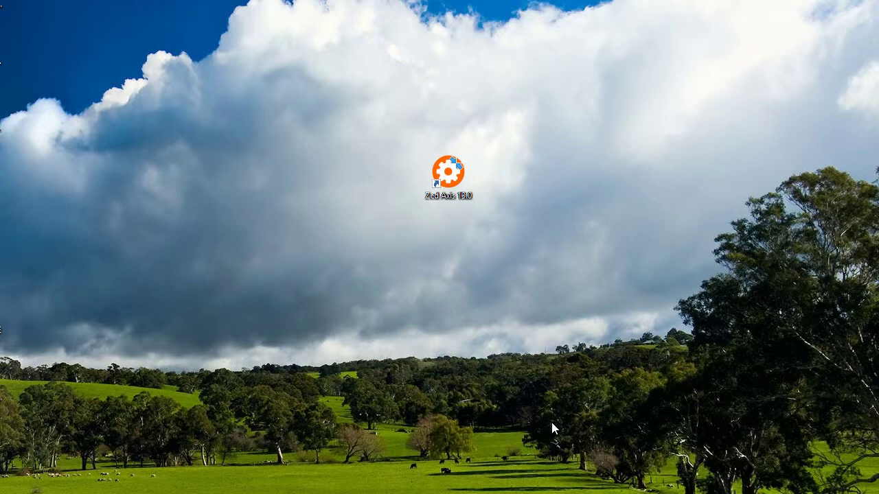
# - Launch Zed Axis 13.0, pick QuickBooks Online as the connection type, and begin connecting
pyautogui.doubleClick(451, 181)
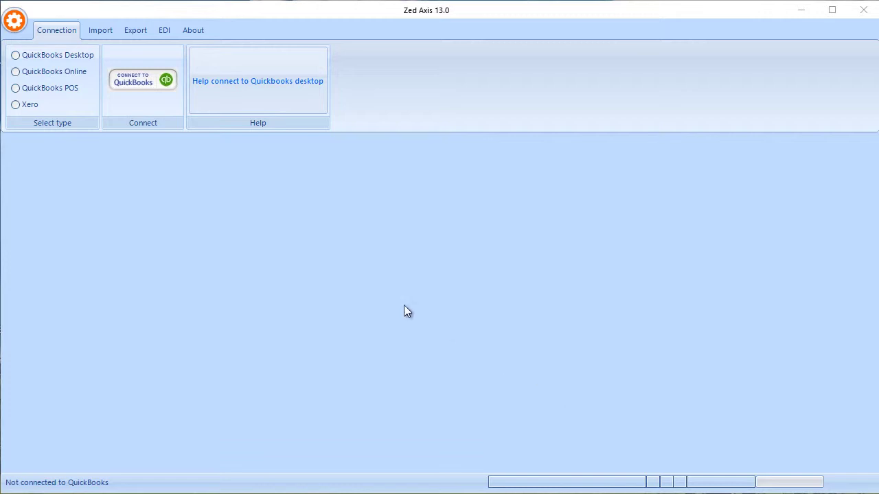
pyautogui.click(53, 73)
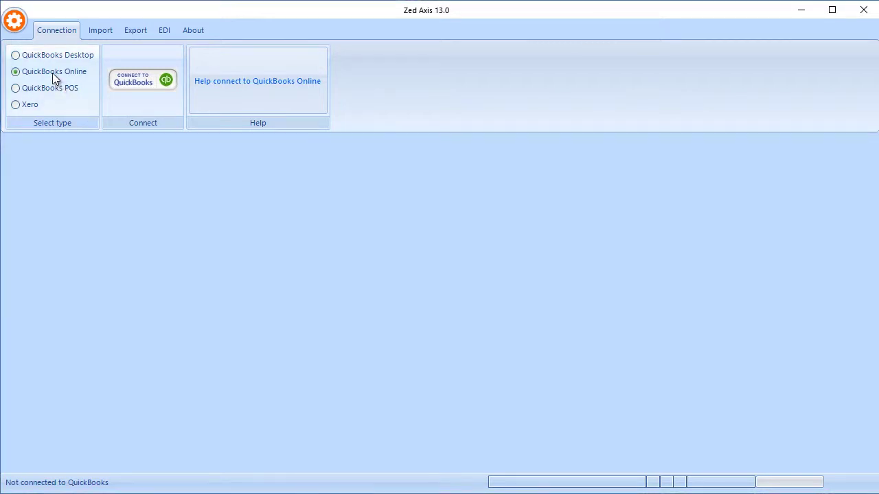
pyautogui.click(126, 82)
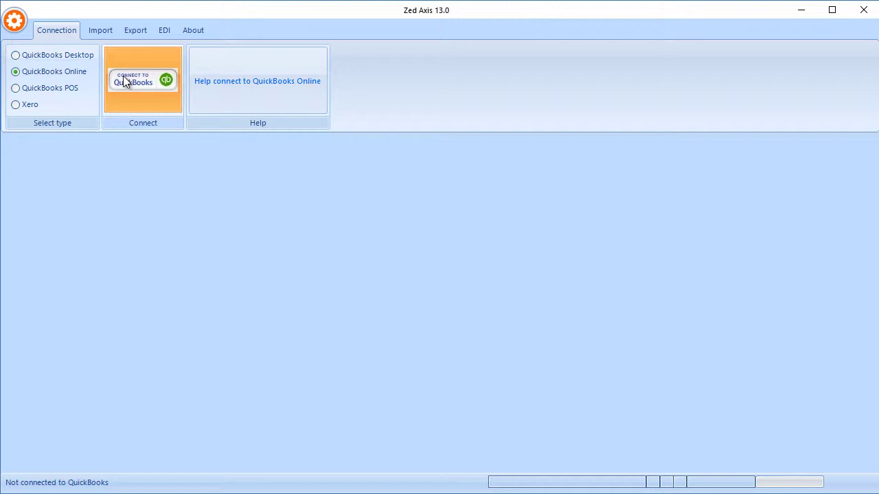
# - Bring up the Intuit window and sign in to the QuickBooks account
pyautogui.click(125, 82)
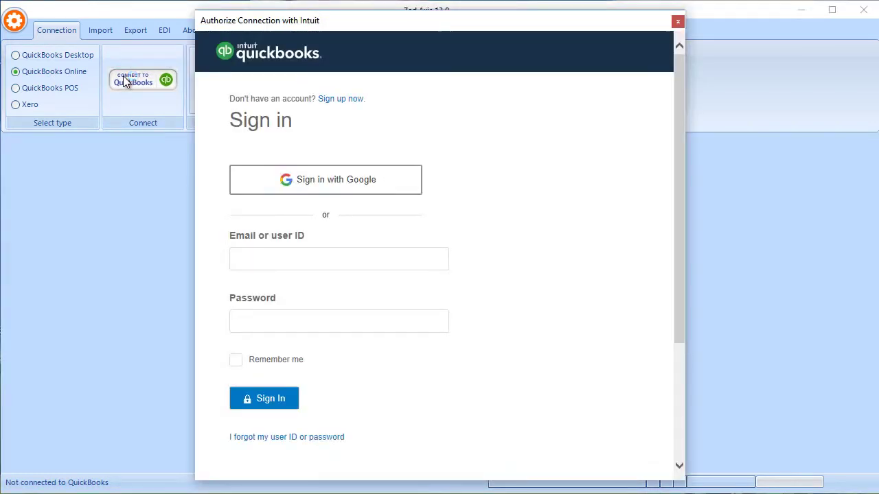
pyautogui.click(125, 82)
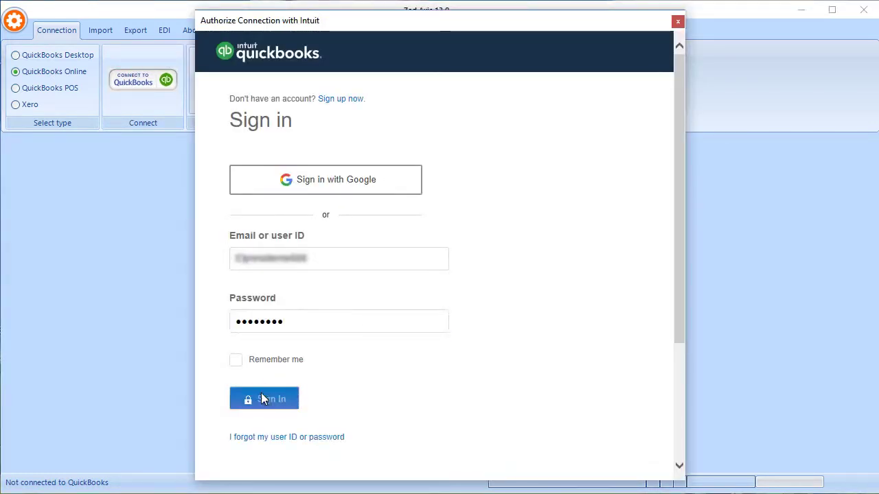
pyautogui.click(262, 397)
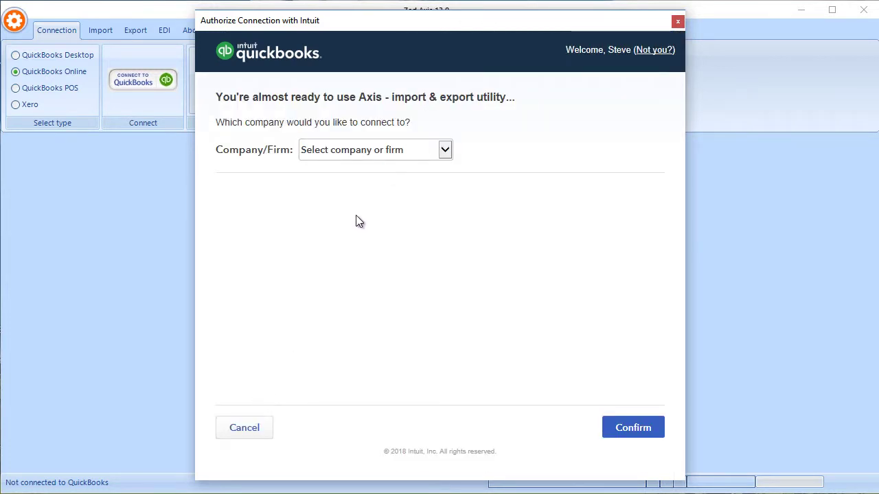
# - Choose the accountant firm and the My Company client, confirm, and authorize Axis access
pyautogui.click(445, 151)
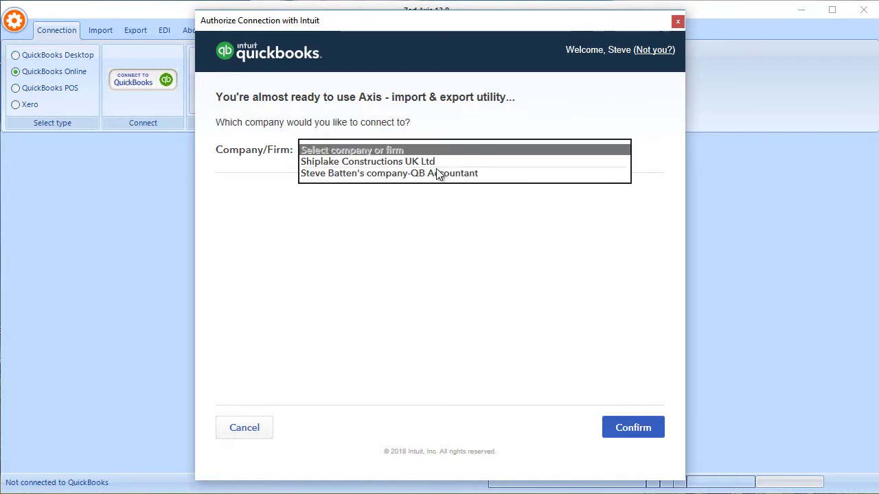
pyautogui.click(437, 173)
pyautogui.click(255, 254)
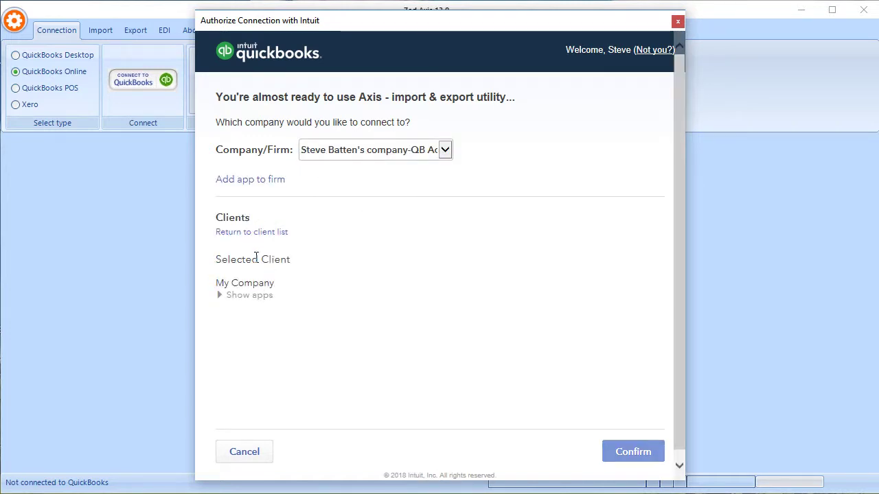
pyautogui.click(620, 455)
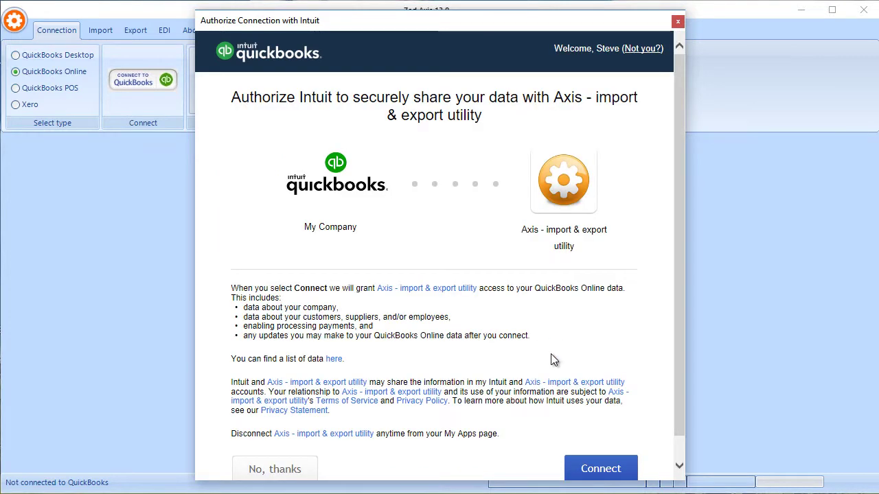
pyautogui.click(602, 469)
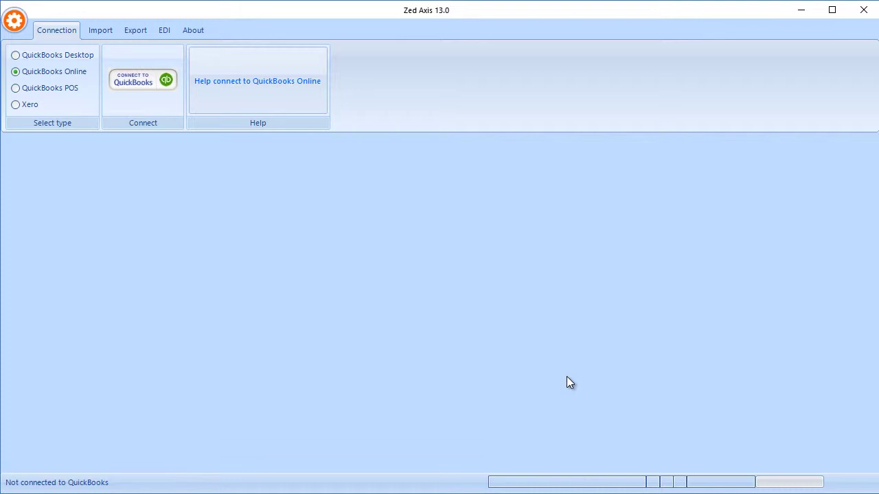
# - Go to the Import options and browse for a file in the Sample files folder
pyautogui.click(105, 27)
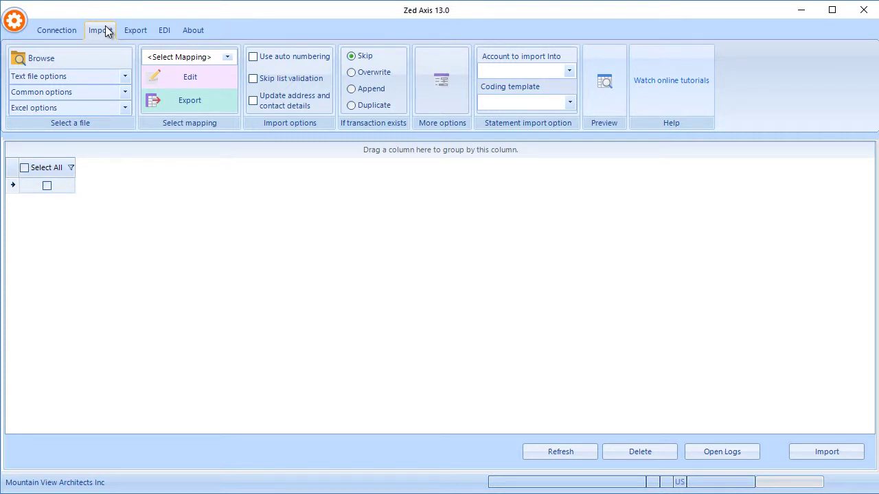
pyautogui.click(88, 55)
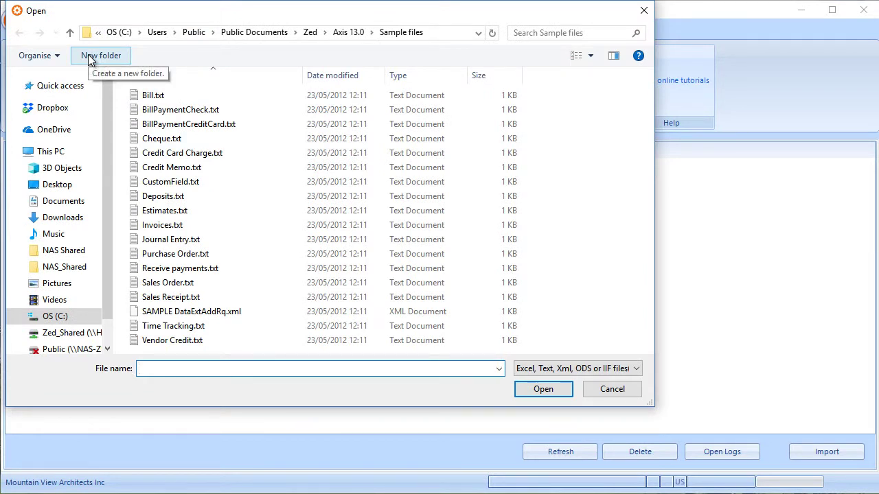
# - Open Invoices.txt from the Sample files folder, loading its three invoice rows
pyautogui.click(171, 227)
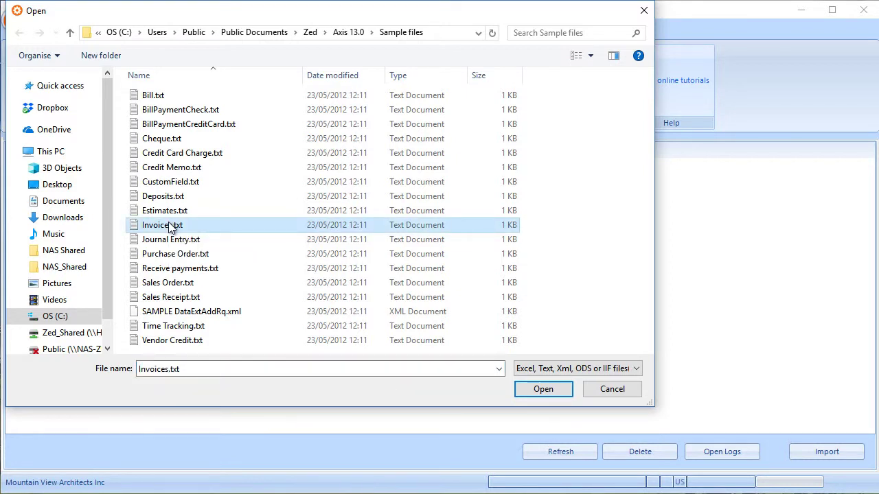
pyautogui.click(428, 33)
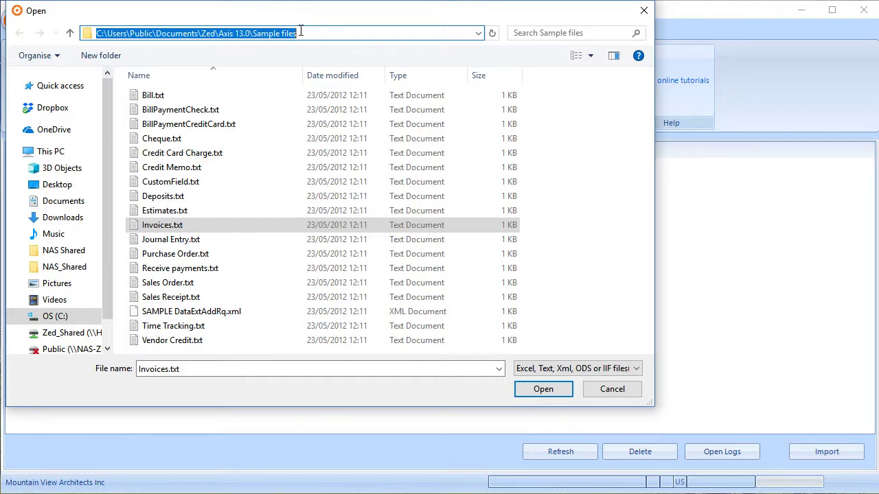
pyautogui.click(544, 390)
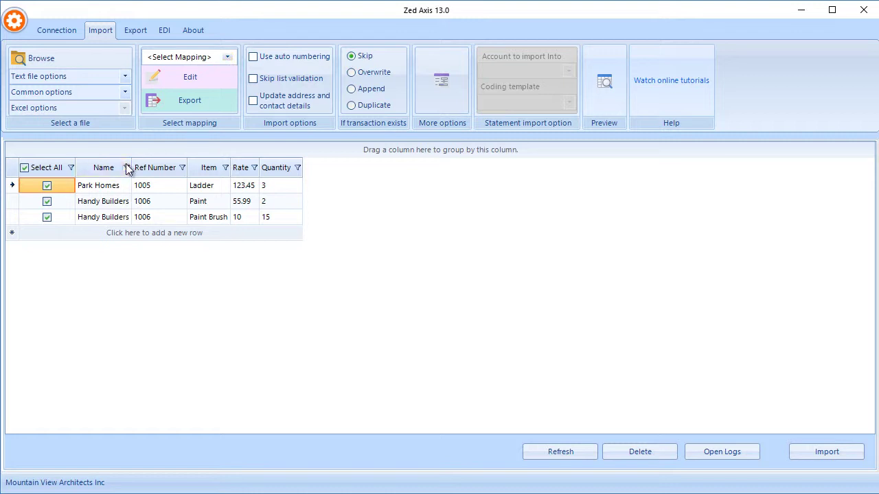
# - Add a new column mapping and set its import type to Invoice
pyautogui.click(228, 59)
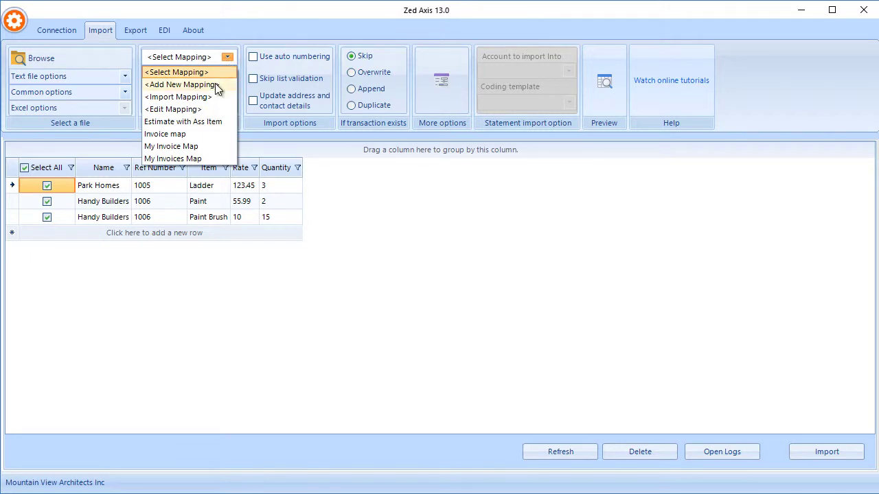
pyautogui.click(215, 83)
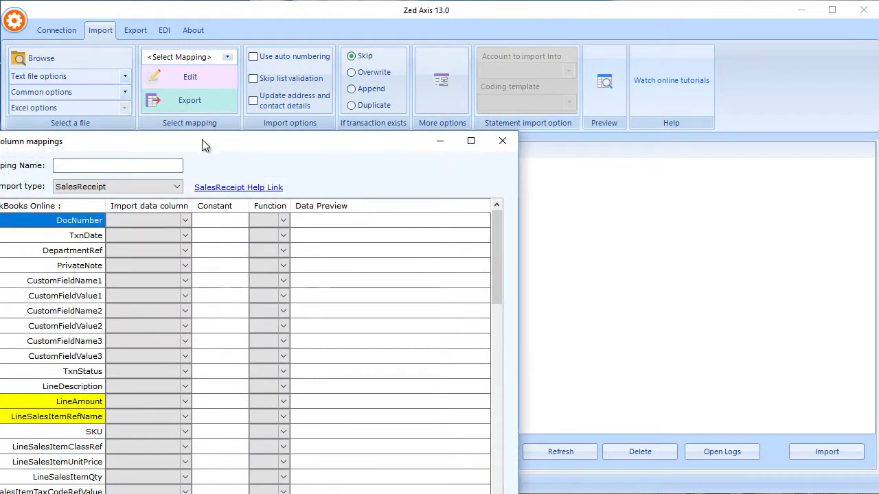
pyautogui.moveTo(202, 139); pyautogui.dragTo(396, 28)
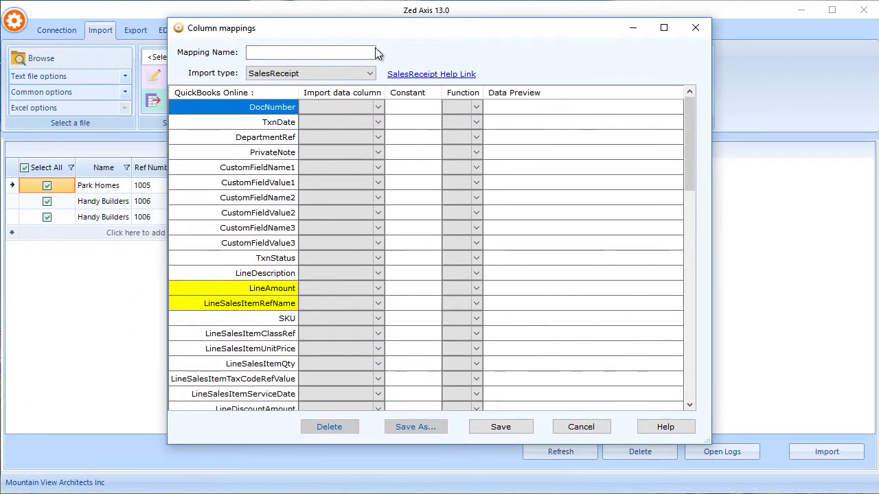
pyautogui.click(369, 74)
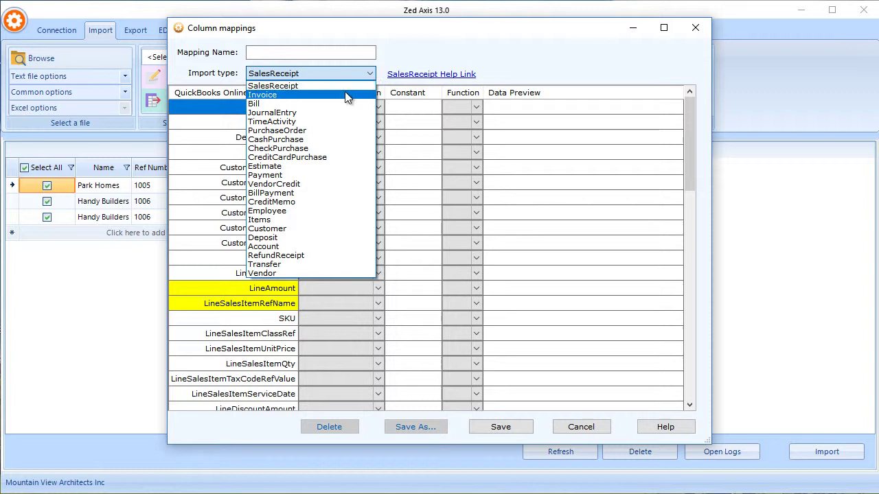
pyautogui.click(347, 96)
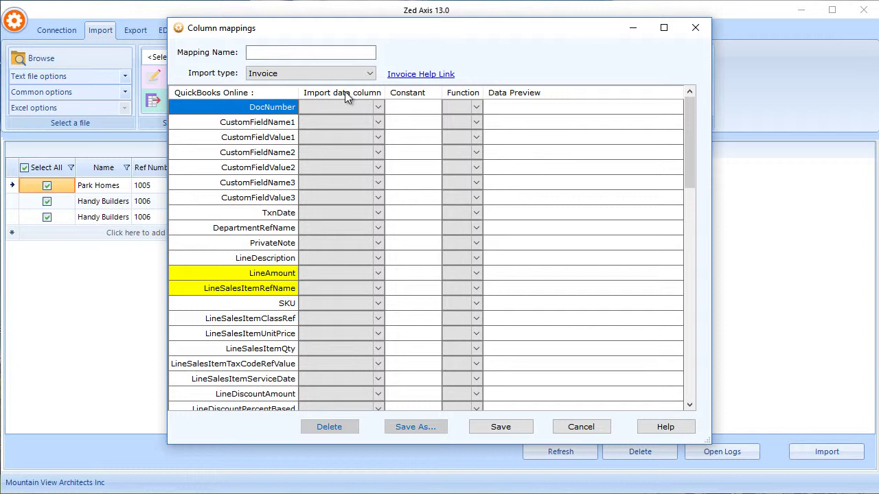
# - Map DocNumber to Ref Number and LineAmount to Rate
pyautogui.click(325, 107)
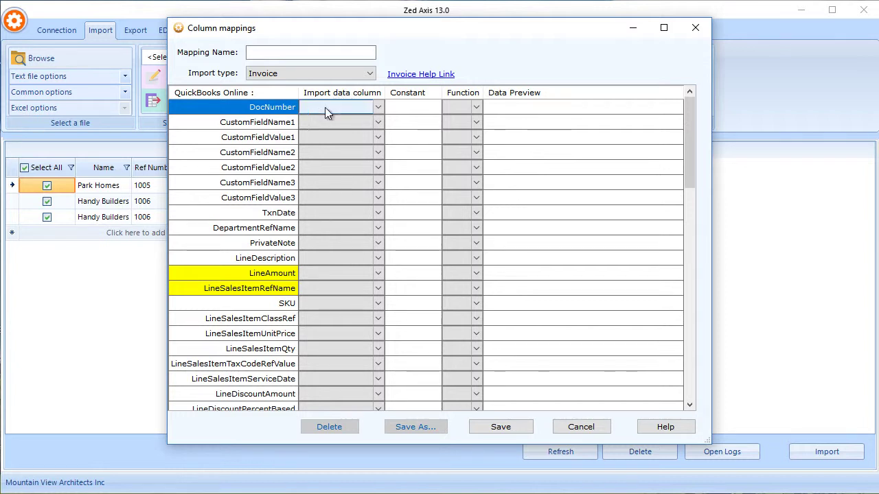
pyautogui.click(378, 108)
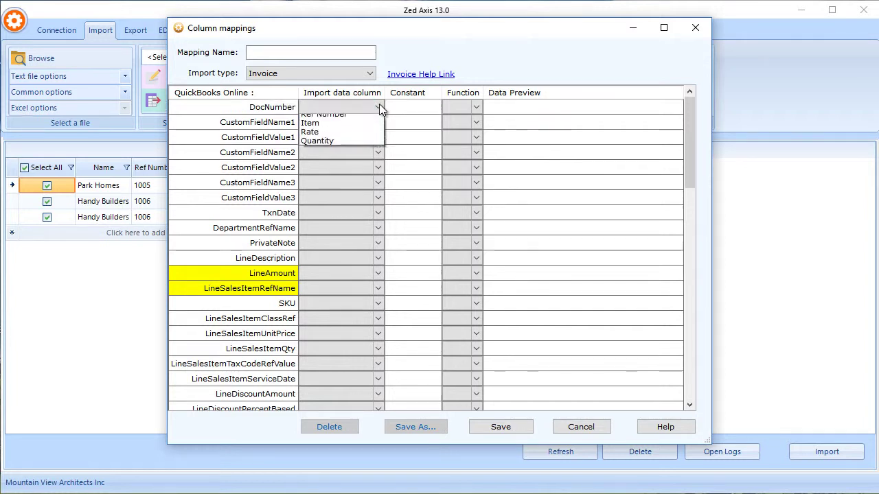
pyautogui.click(348, 138)
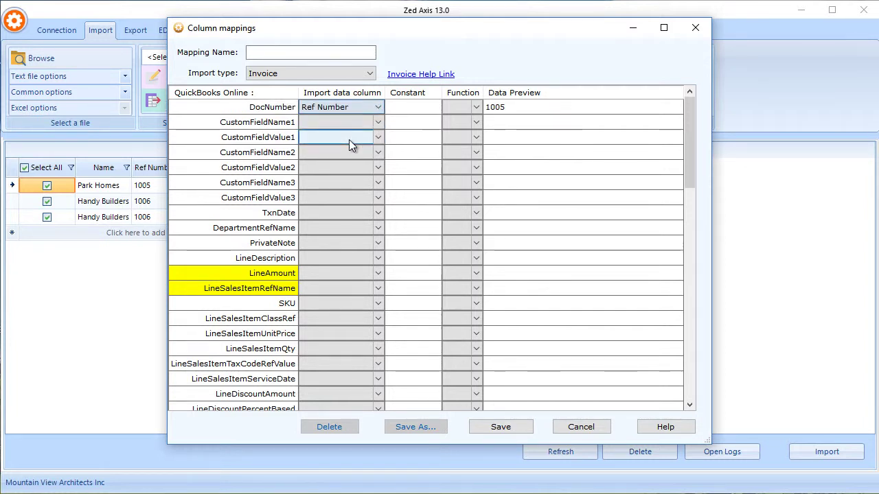
pyautogui.click(349, 273)
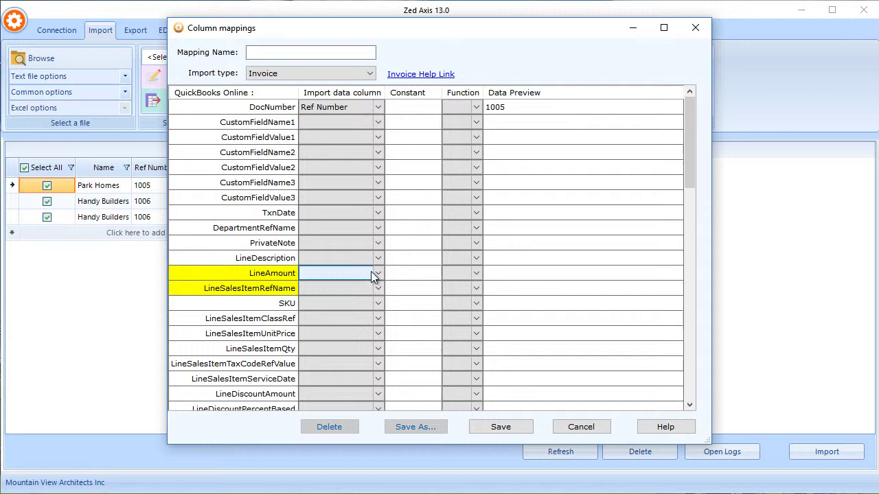
pyautogui.click(375, 276)
pyautogui.click(346, 320)
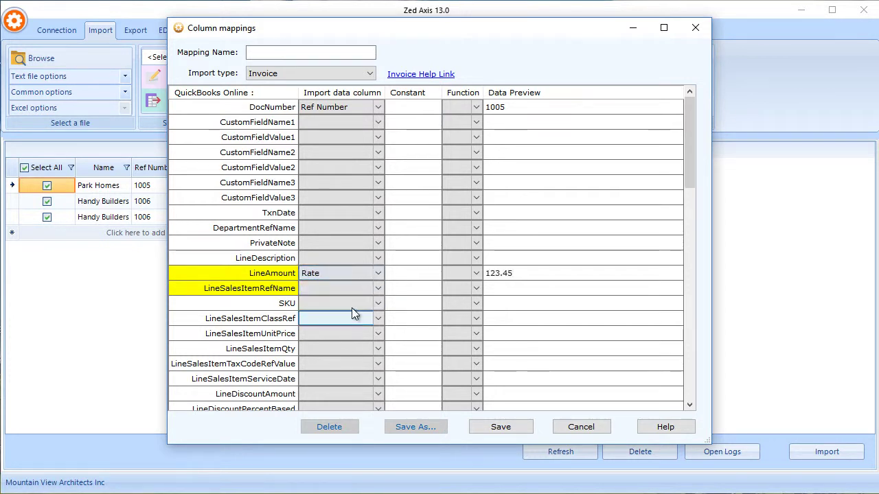
# - Map LineSalesItemRefName to Item and CustomerRefDisplayName to Name
pyautogui.click(361, 289)
pyautogui.click(378, 288)
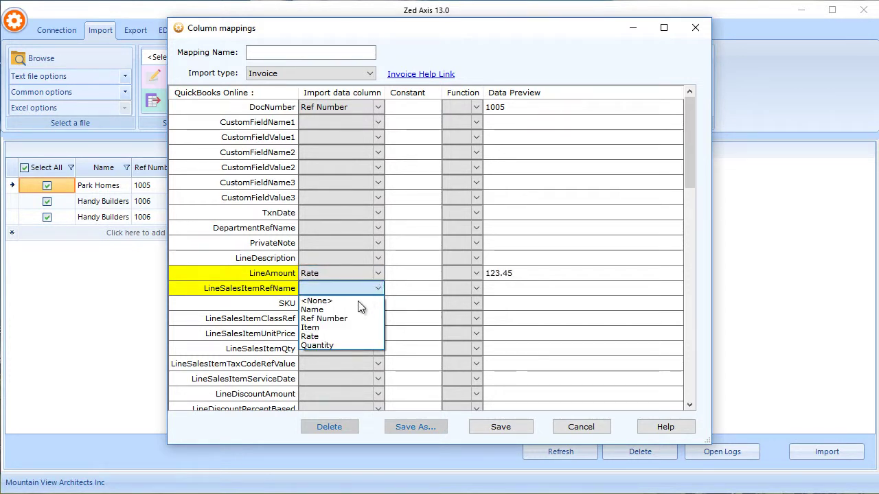
pyautogui.click(341, 329)
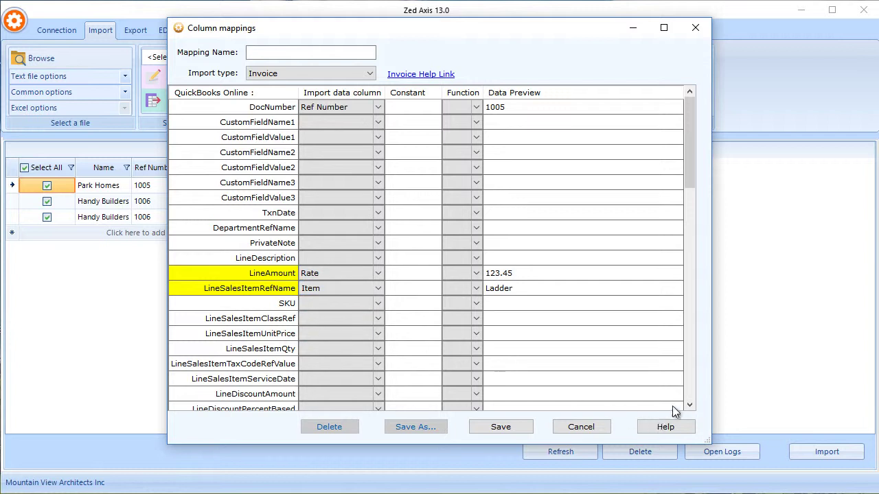
pyautogui.click(690, 405)
pyautogui.click(690, 404)
pyautogui.click(690, 405)
pyautogui.click(690, 405)
pyautogui.click(690, 405)
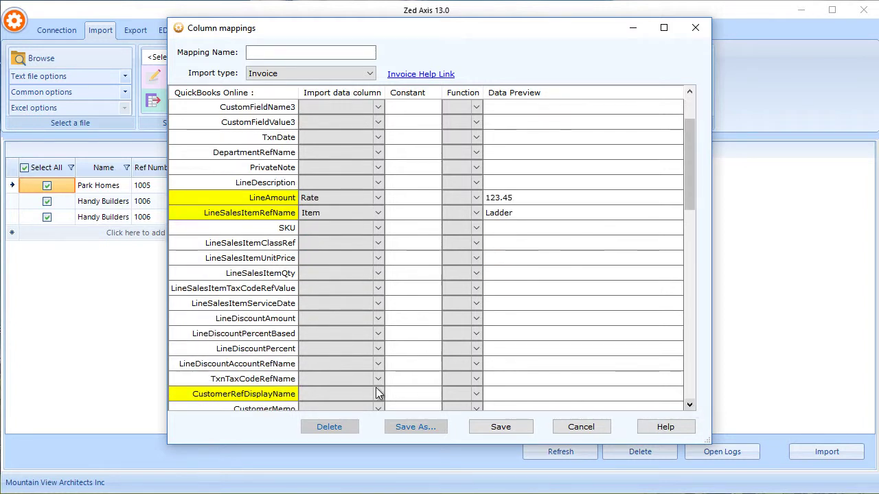
pyautogui.click(356, 394)
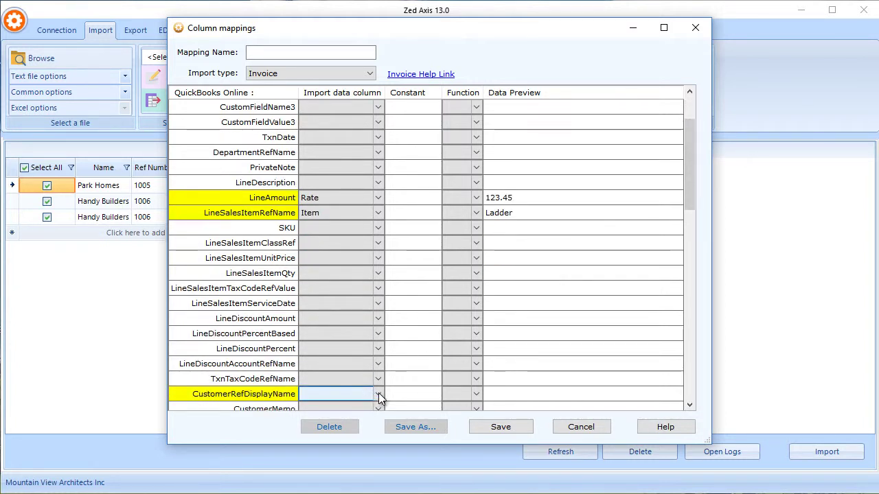
pyautogui.click(378, 396)
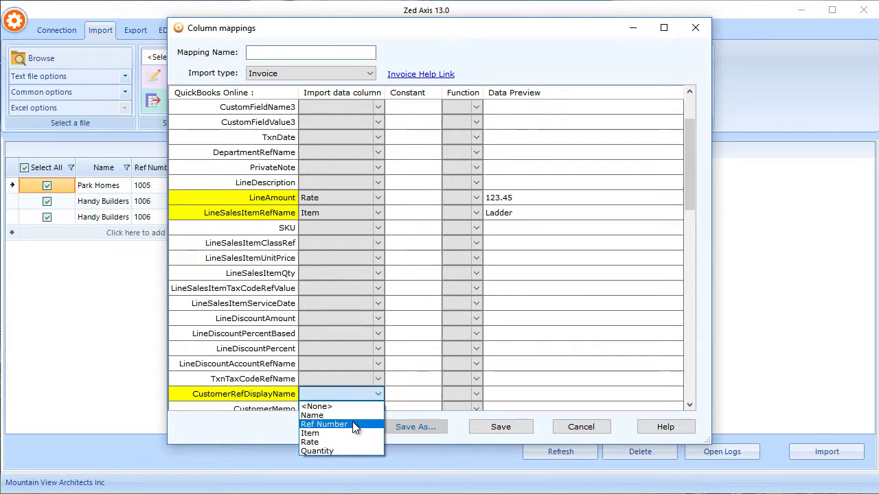
pyautogui.click(354, 417)
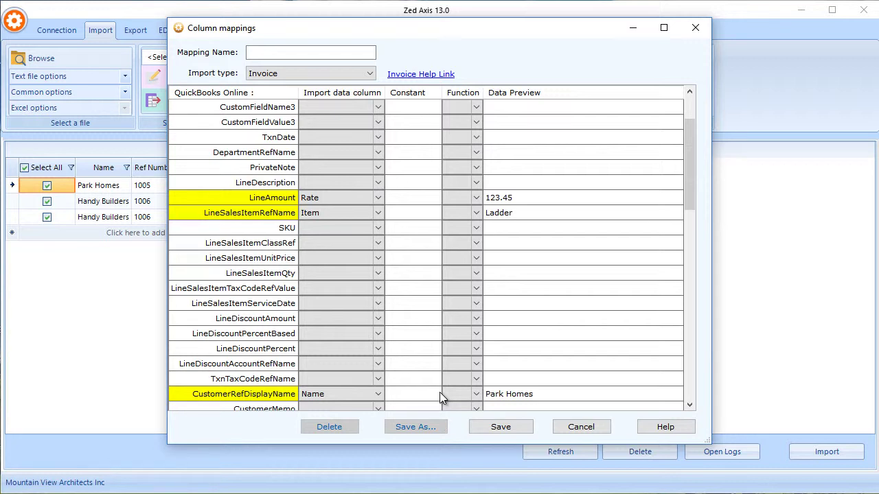
pyautogui.click(305, 54)
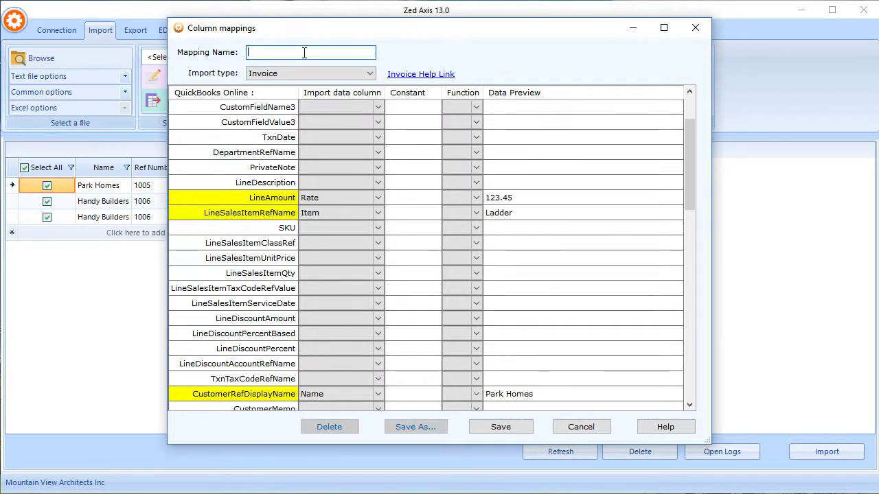
# - Name the mapping 'Invoice mapping', save it, and confirm to return to the grid
pyautogui.write('Invoice mapping')
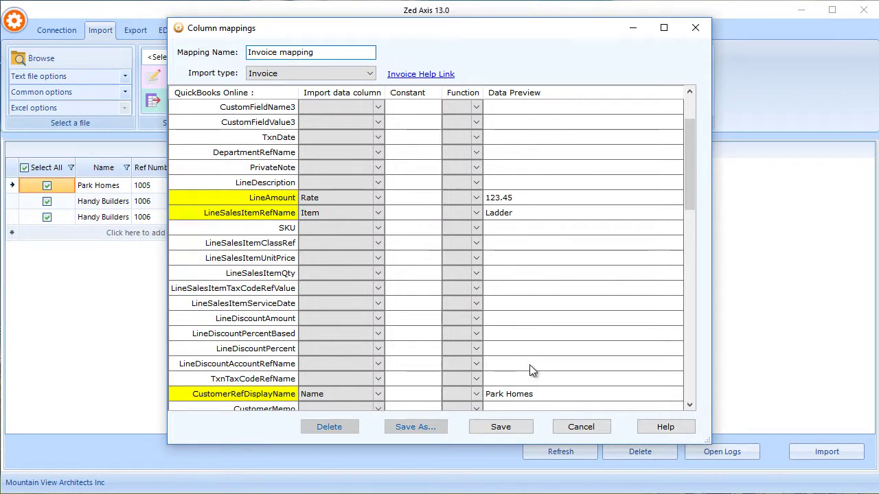
pyautogui.click(499, 428)
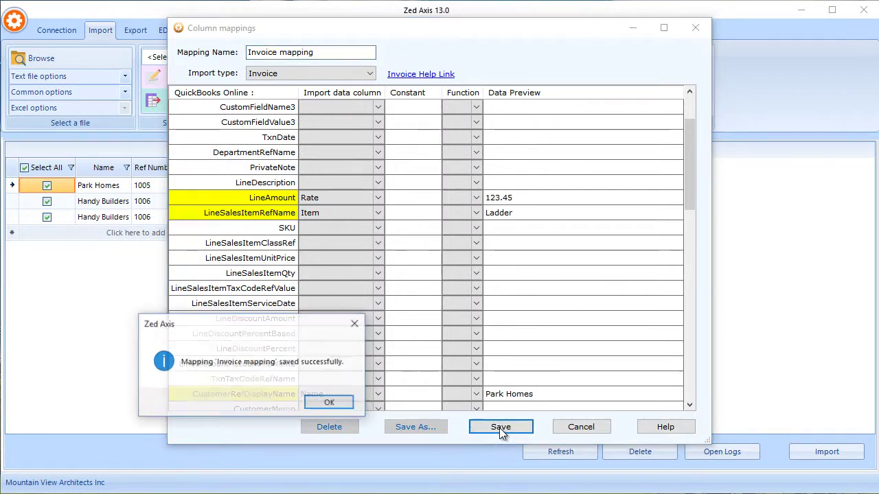
pyautogui.click(329, 403)
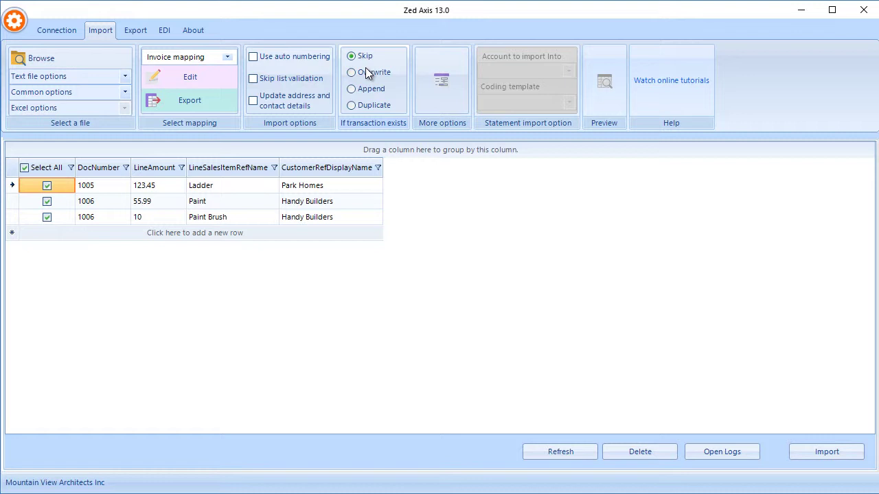
# - Set existing transactions to Duplicate and import the invoices into QuickBooks Online
pyautogui.click(362, 107)
pyautogui.click(814, 448)
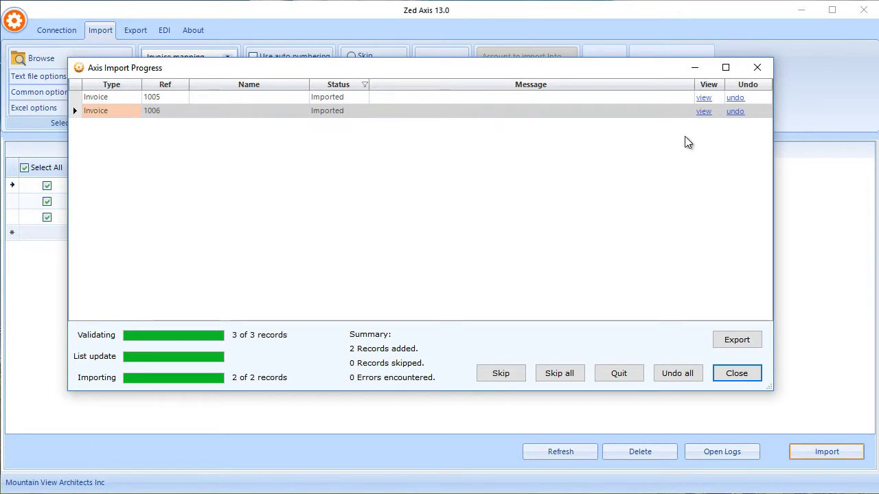
# - View imported invoice 1005 in QuickBooks Online, for Park Homes with $123.45 due
pyautogui.click(704, 99)
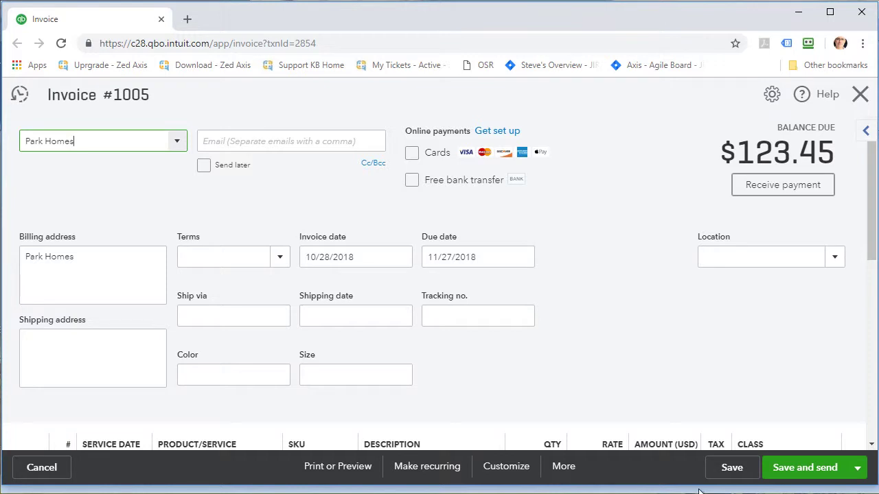
pyautogui.scroll(-2, 554, 395)
pyautogui.scroll(1, 549, 373)
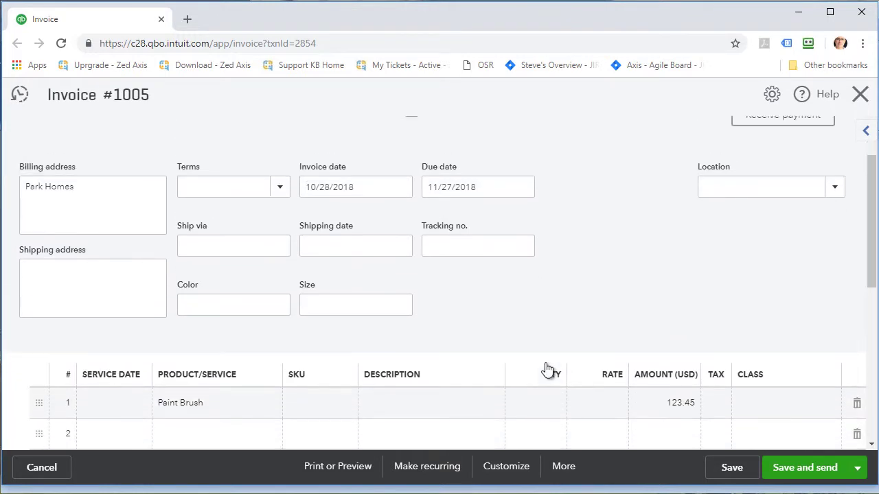
pyautogui.scroll(1, 650, 197)
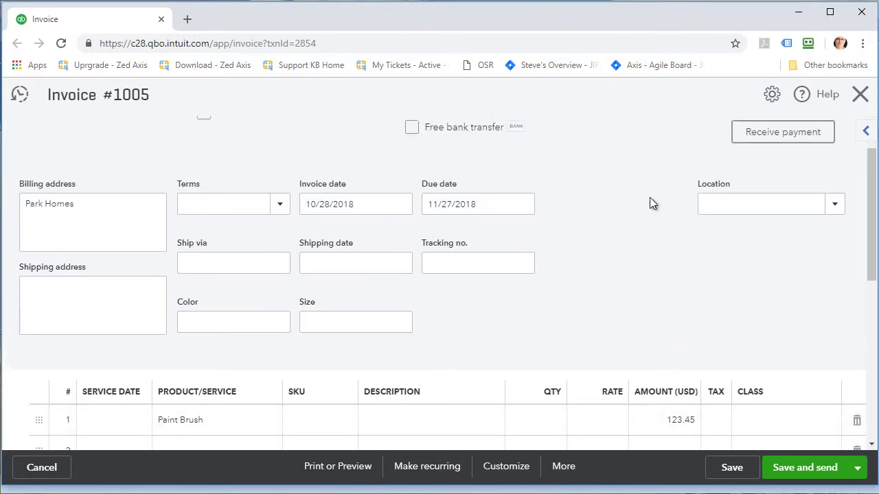
pyautogui.hotkey('alt', 'Tab')
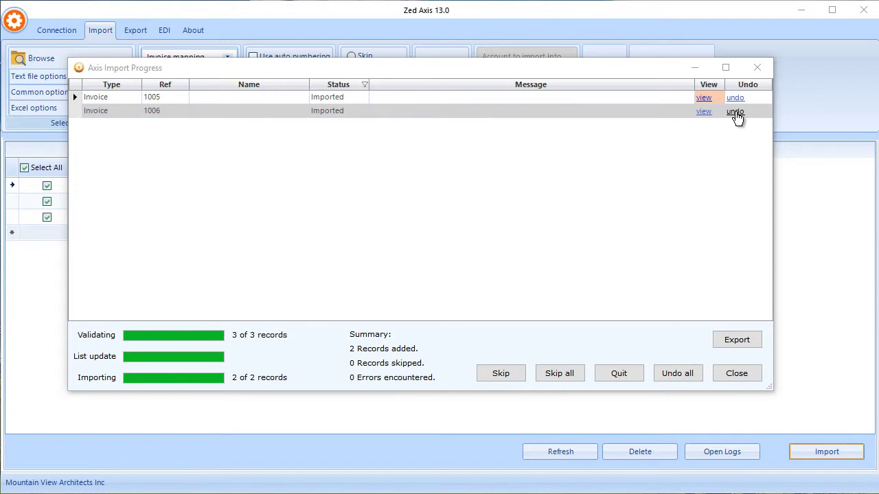
# - Close the import progress summary showing 2 records added and 0 errors
pyautogui.click(738, 373)
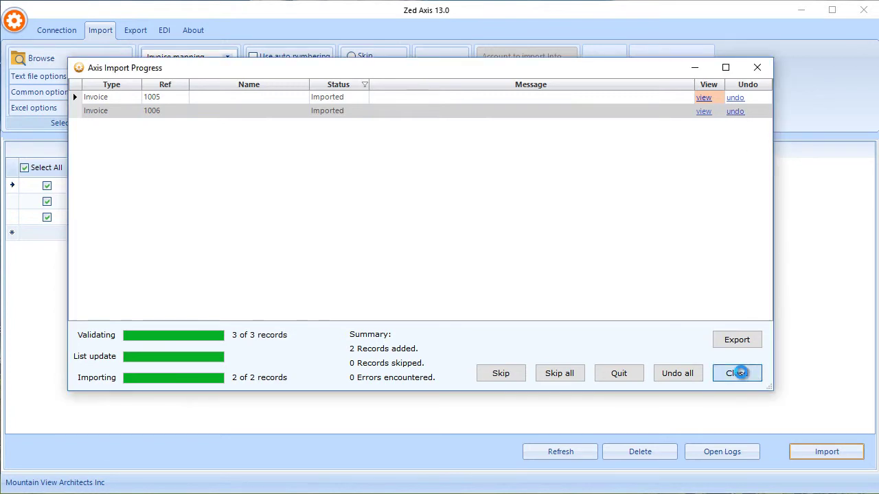